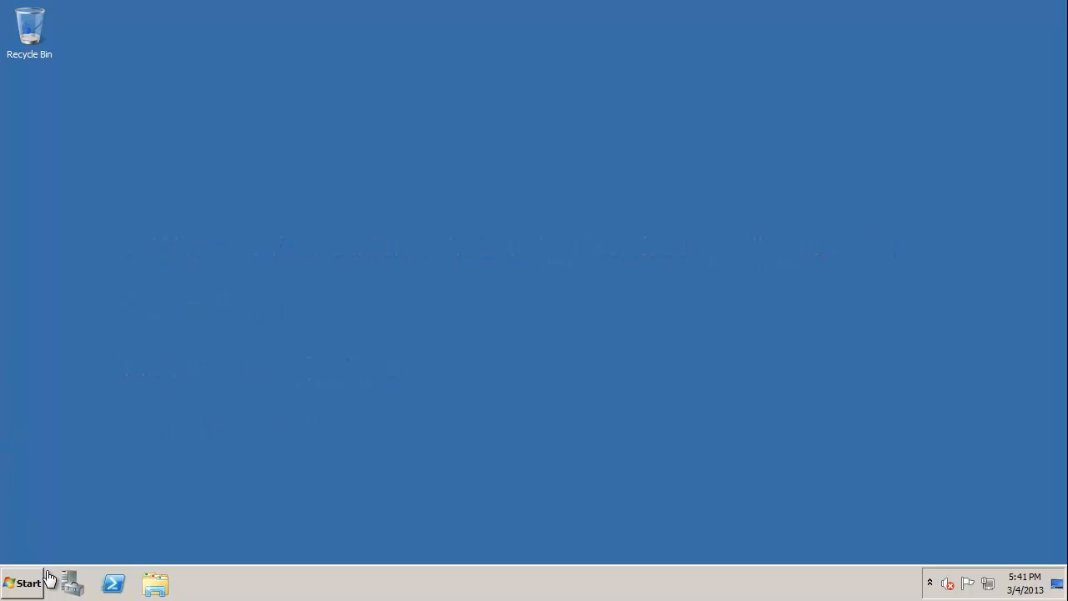
Open Server Manager and start the Add Roles Wizard for this server.
left_click(31, 589)
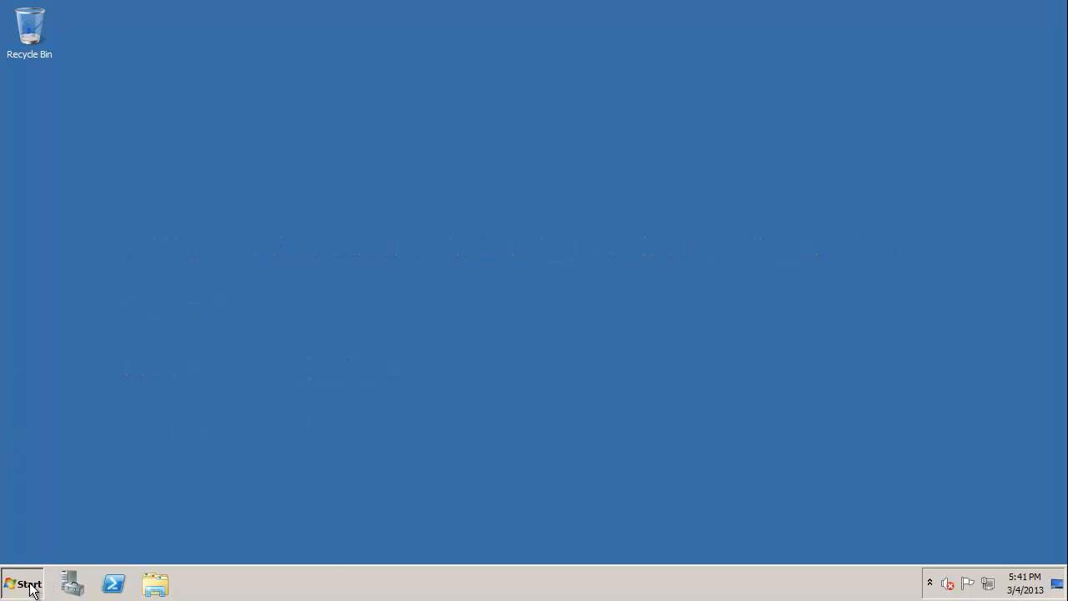
mouse_move(266, 438)
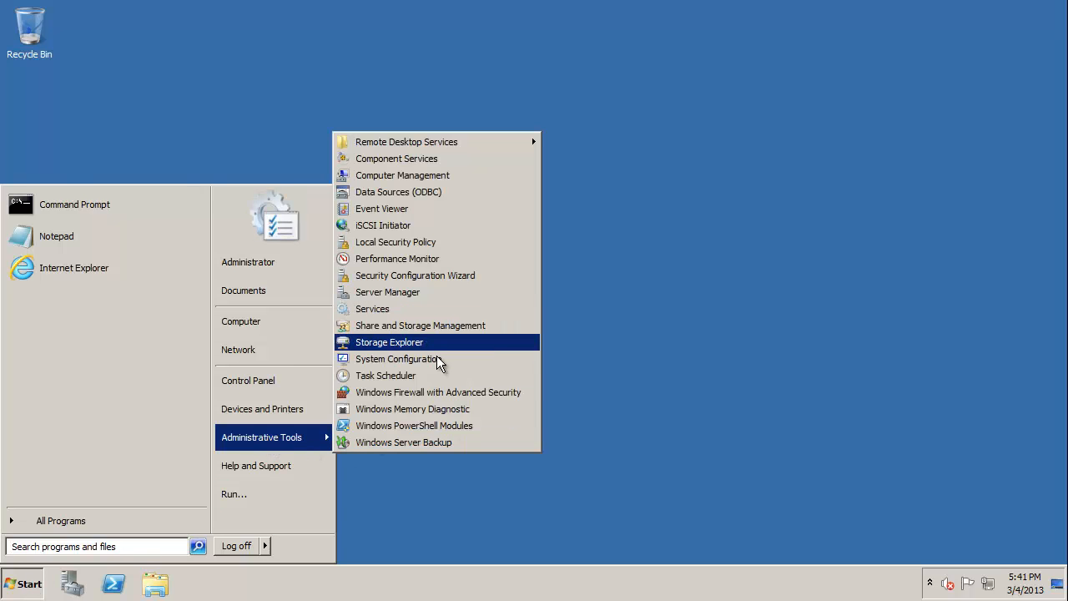
left_click(409, 291)
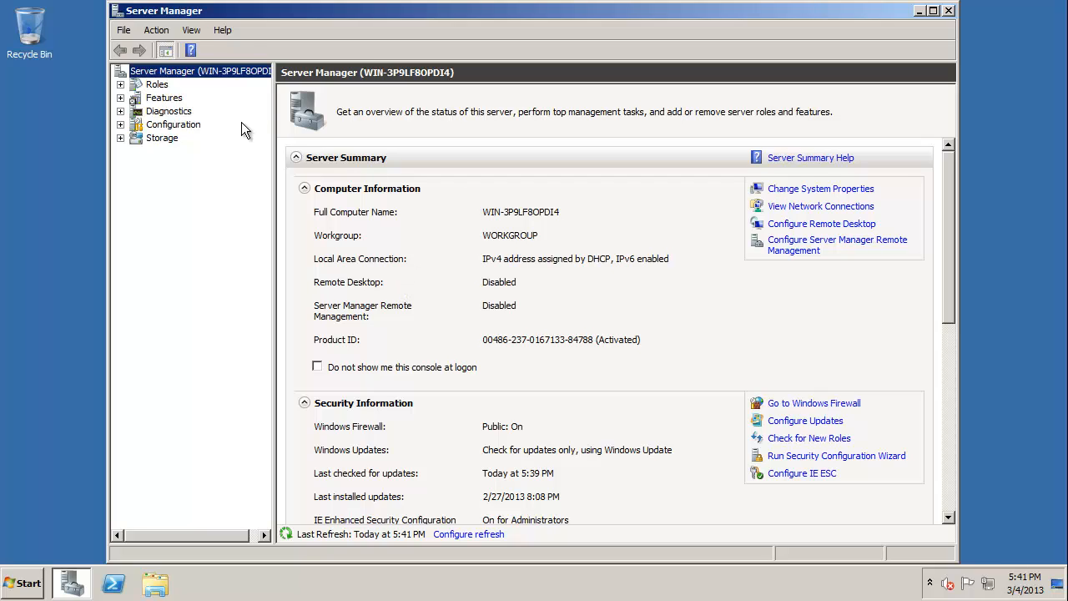
left_click(157, 85)
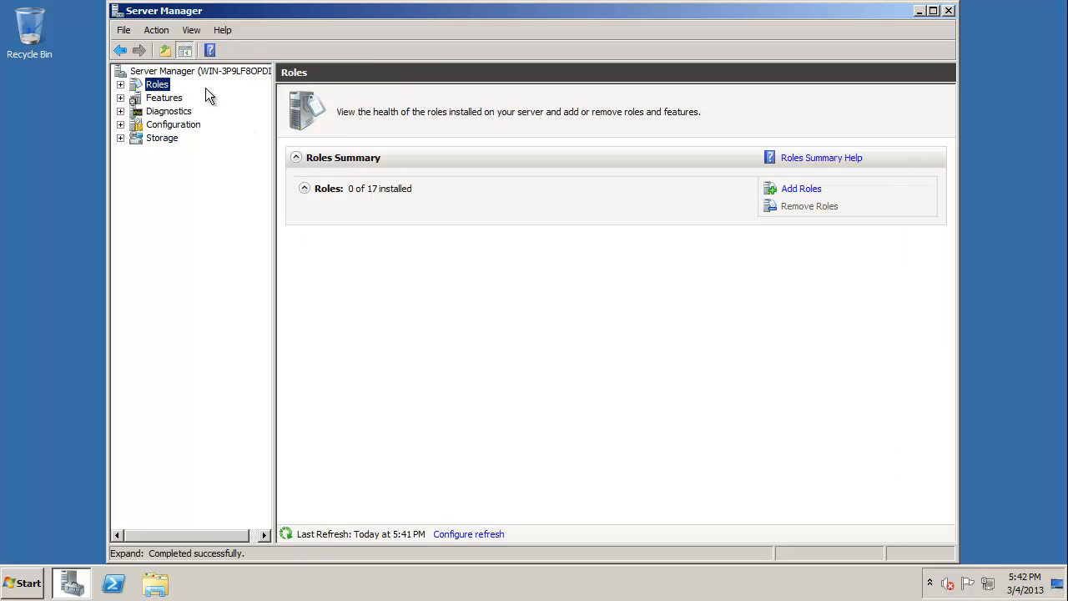
left_click(803, 190)
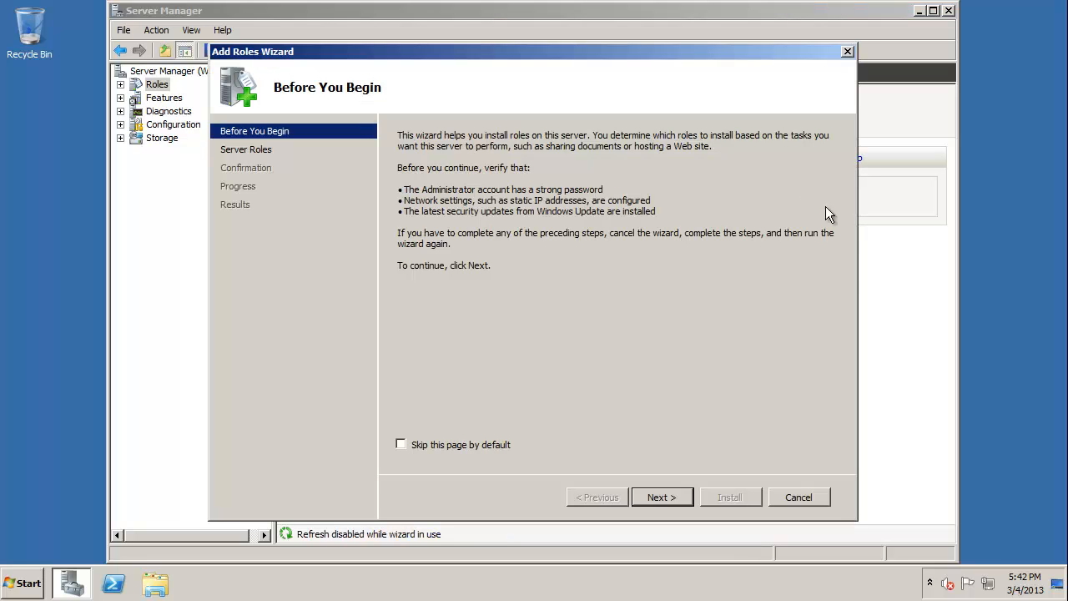
Choose the Web Server (IIS) role for installation and continue to its role services.
left_click(667, 496)
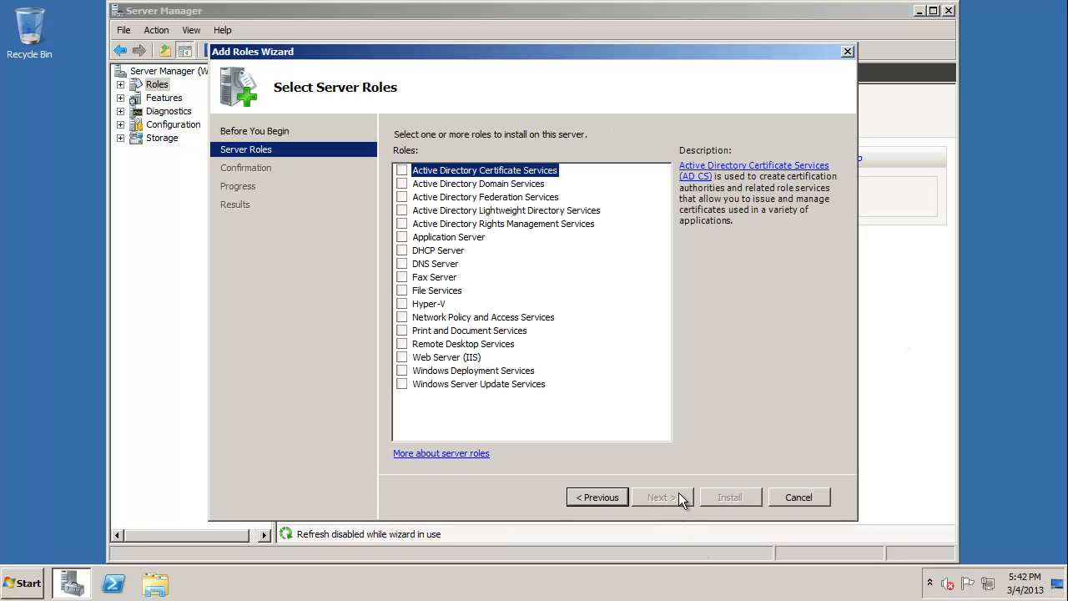
left_click(402, 357)
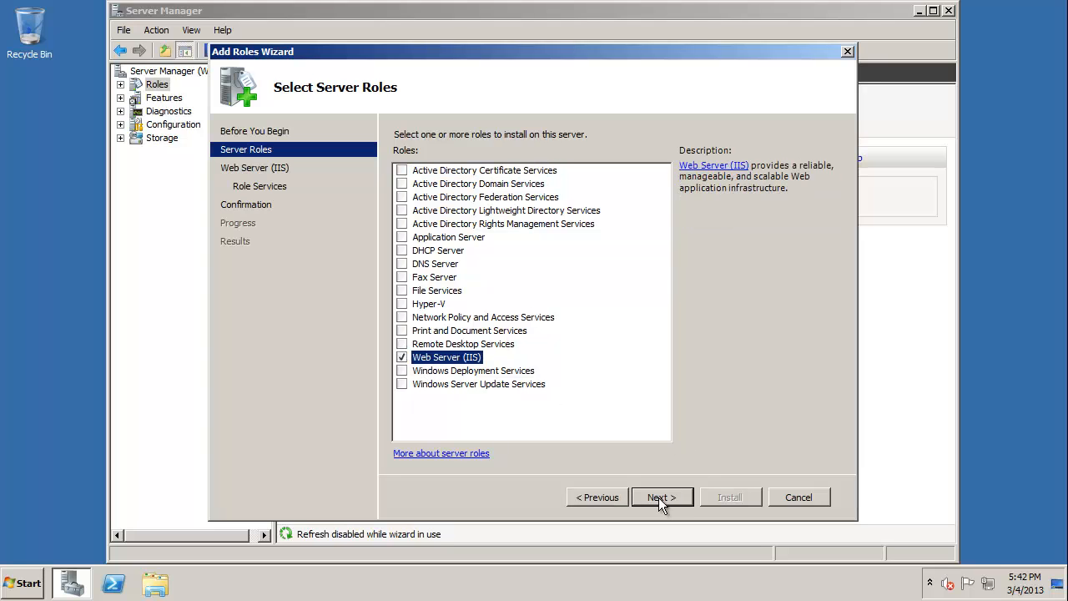
left_click(659, 497)
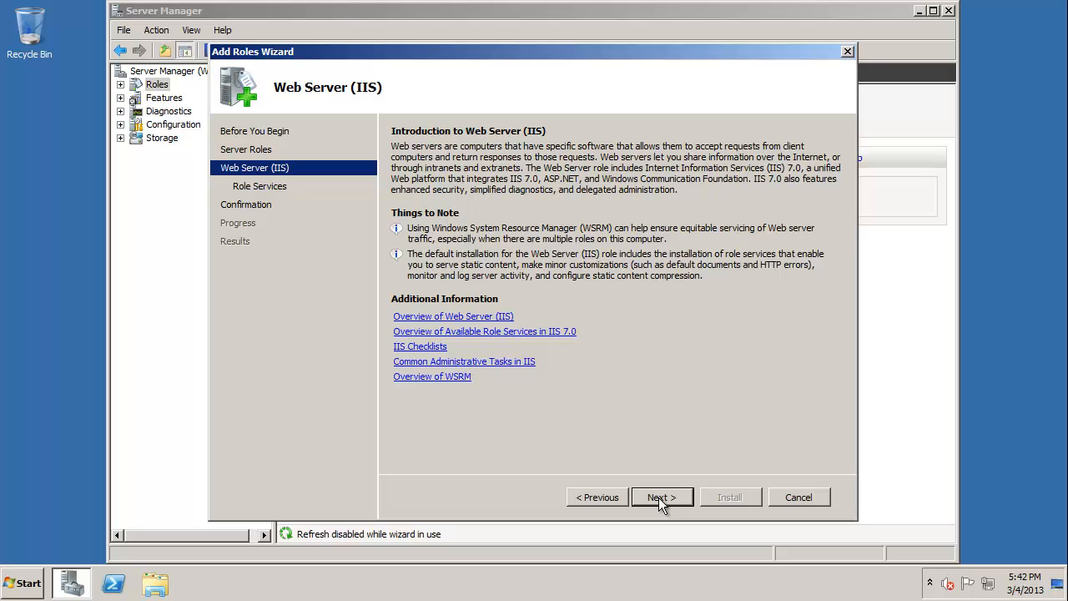
left_click(658, 497)
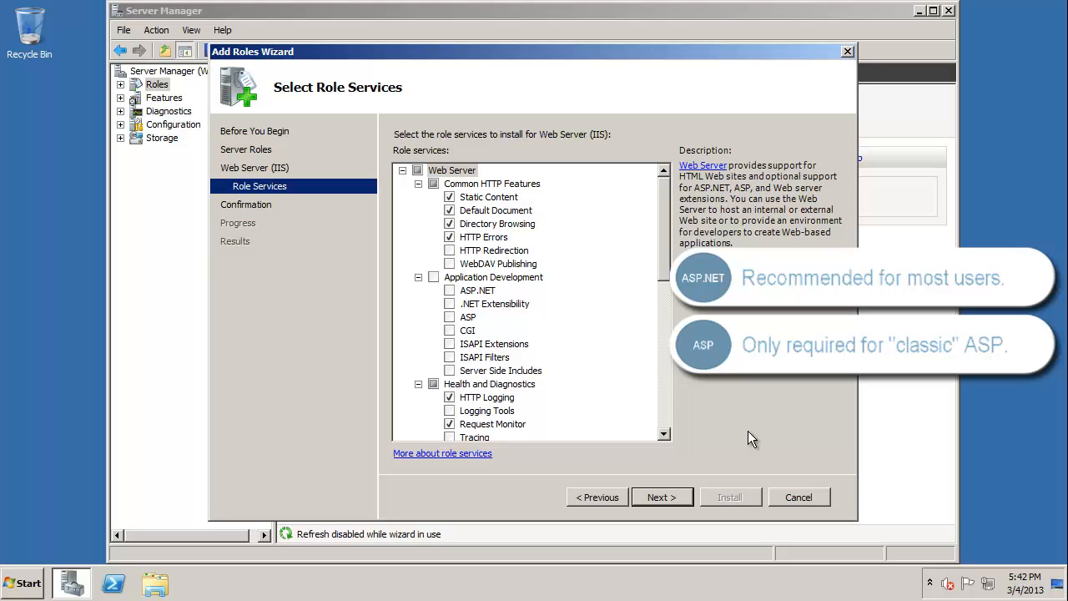
Add the ASP.NET role service with its required role services, and also include ASP.
left_click(449, 290)
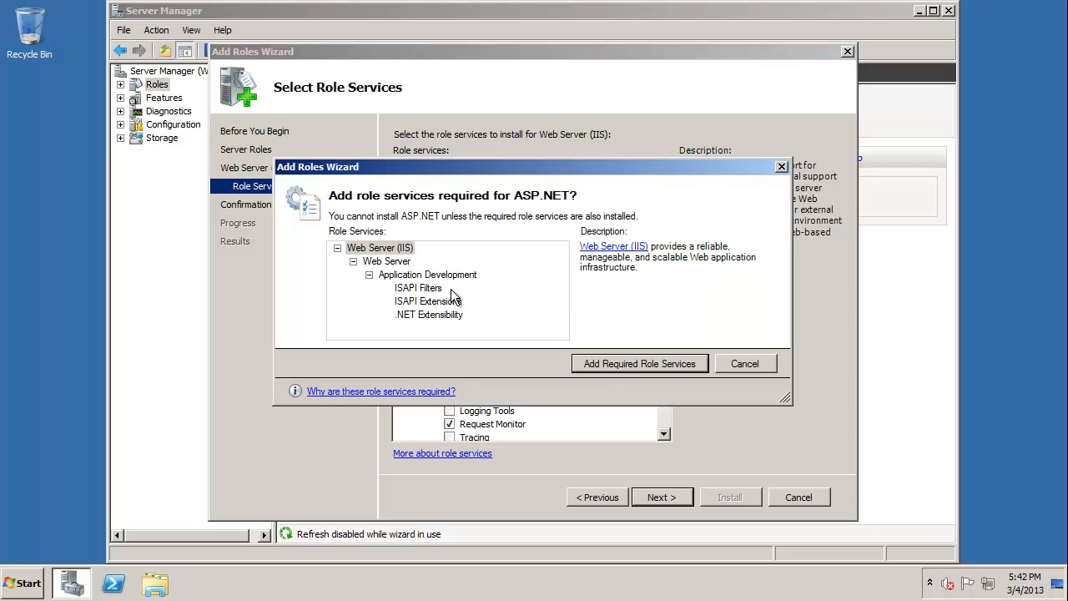
left_click(672, 365)
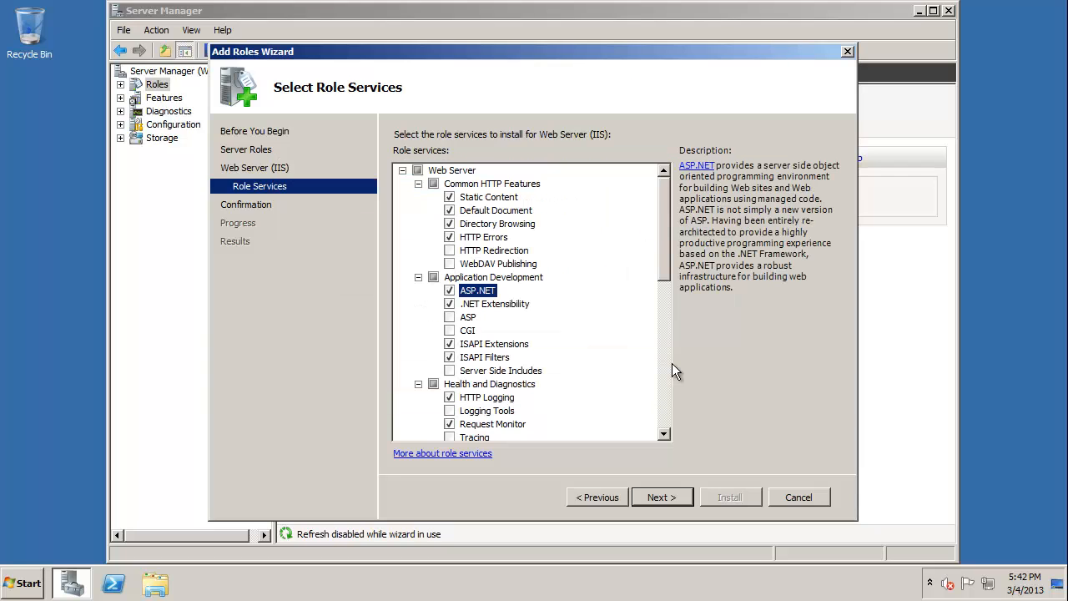
left_click(450, 318)
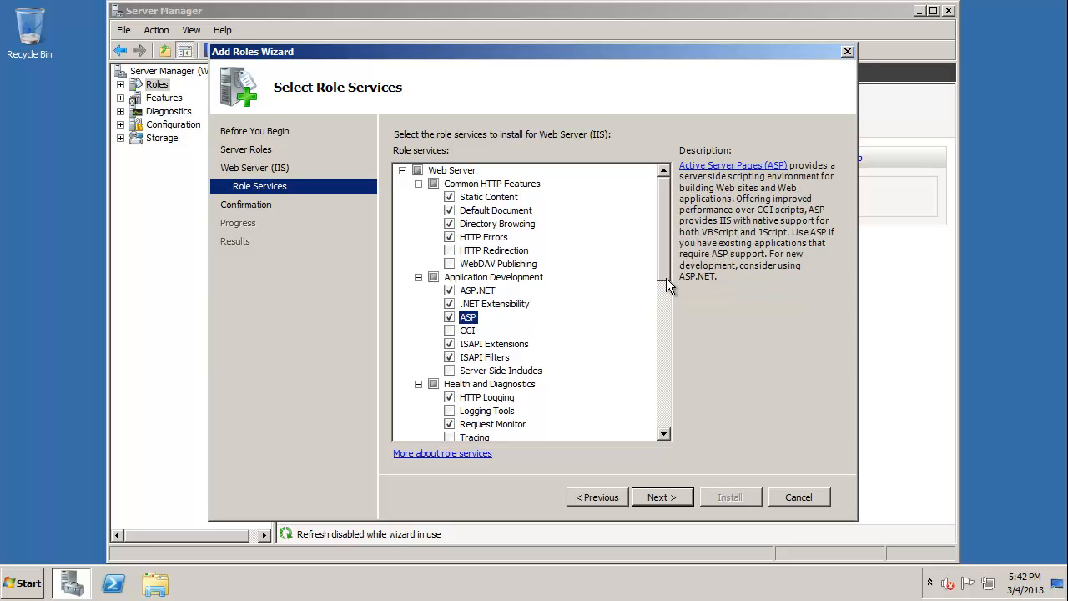
Include Basic Authentication and Windows Authentication among the Security role services.
left_click_drag(668, 281, 672, 329)
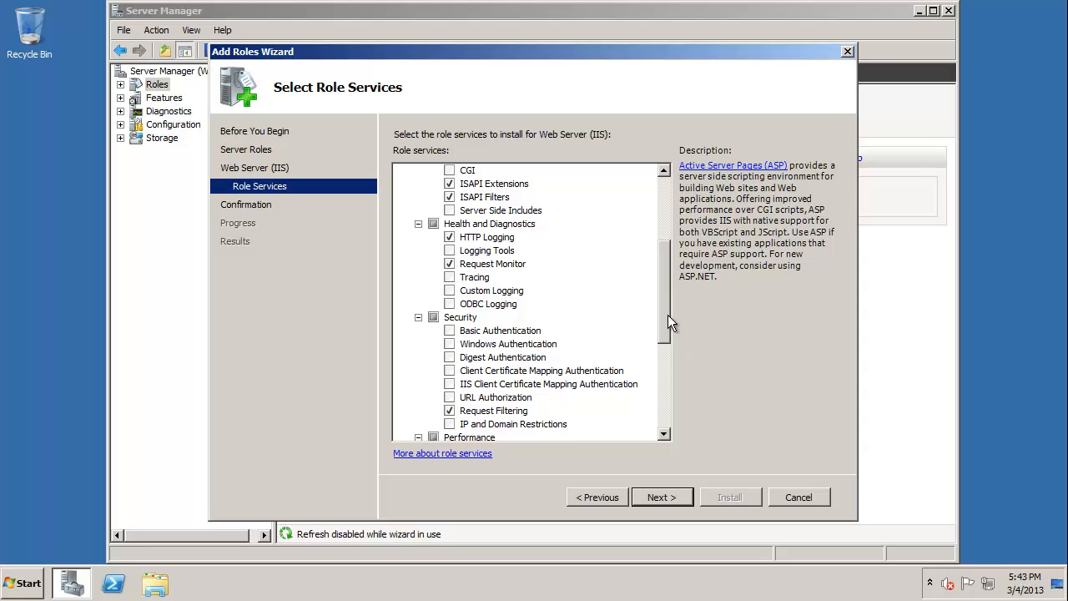
left_click(461, 333)
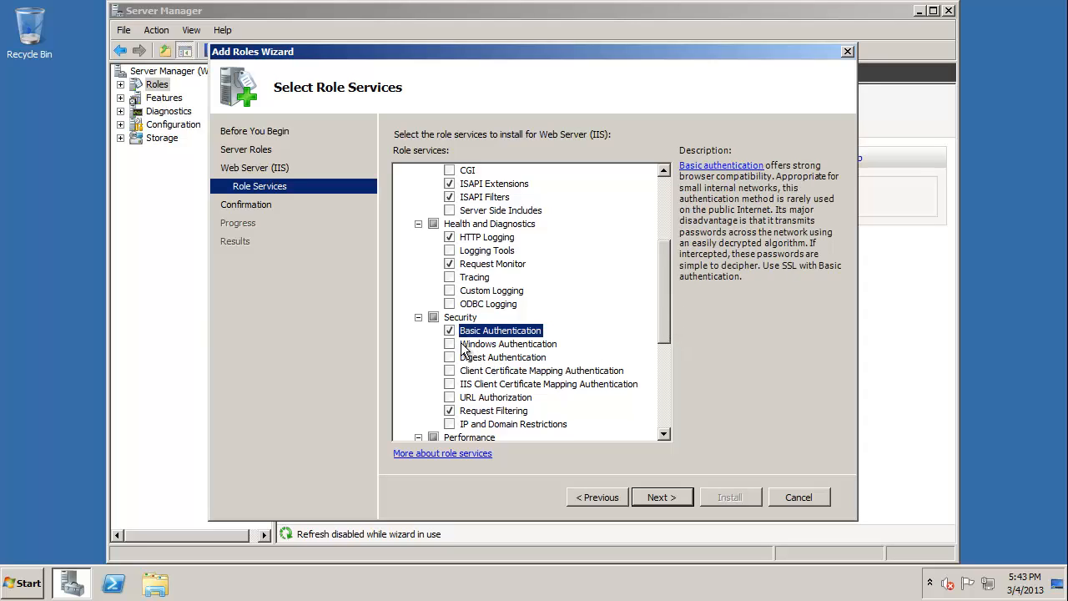
left_click(453, 344)
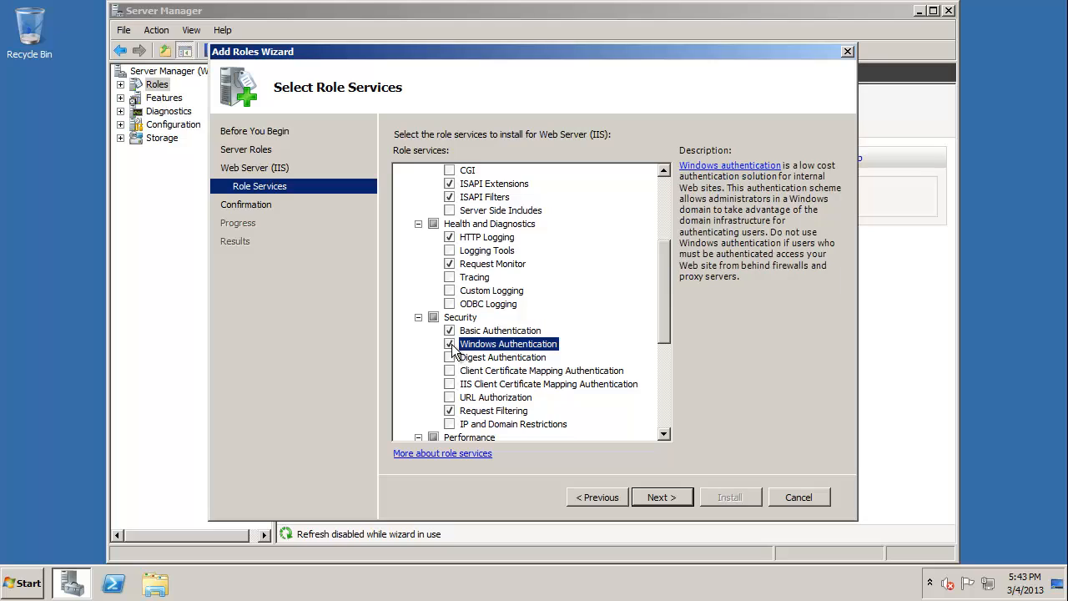
Install the selected Web Server (IIS) role services, then close the wizard and Server Manager.
left_click(665, 496)
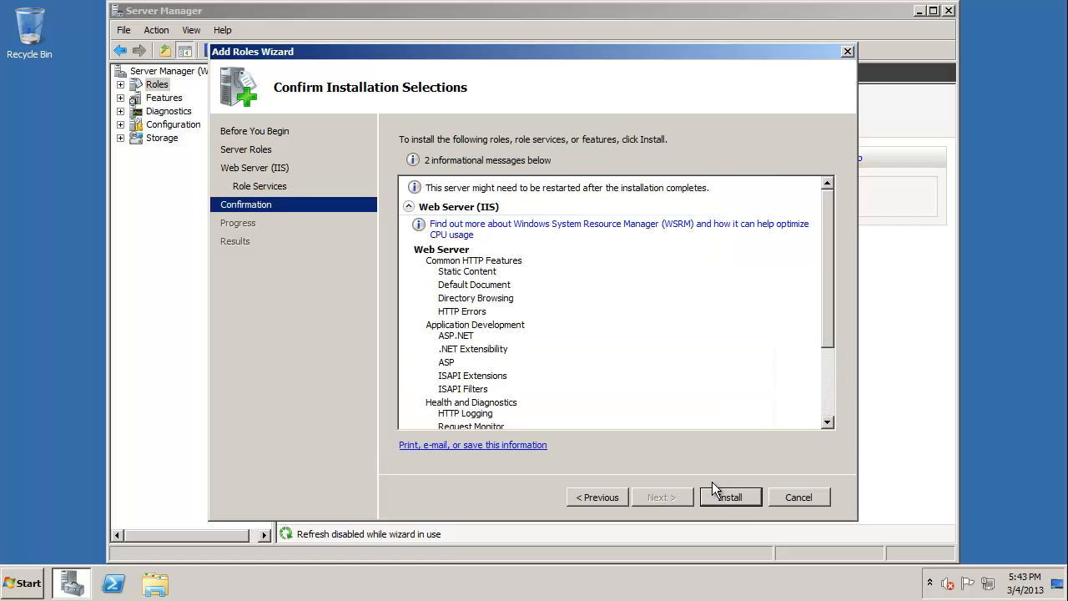
left_click(727, 498)
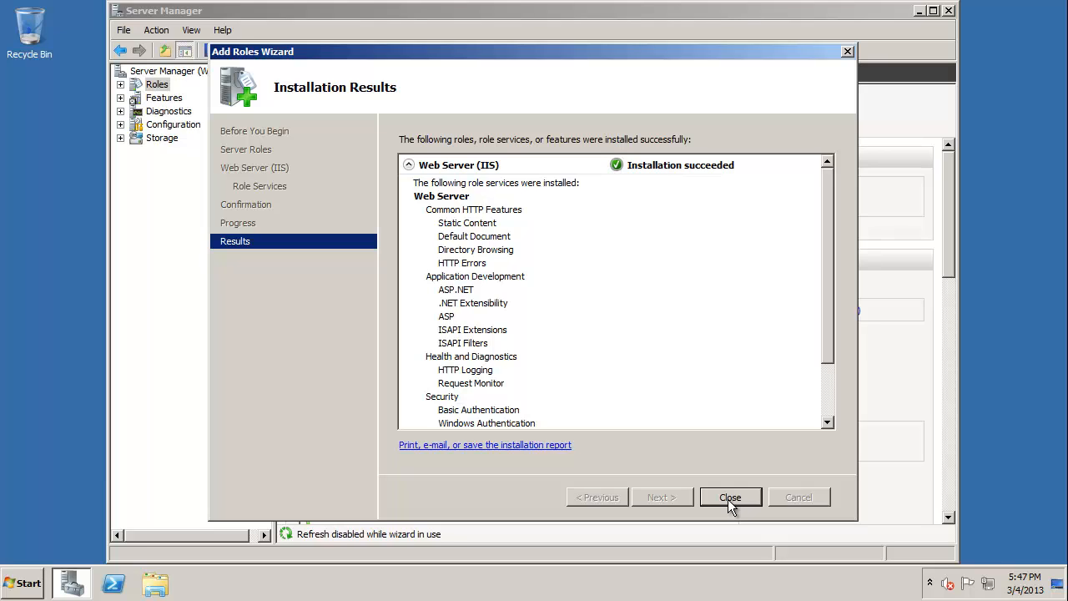
left_click(736, 497)
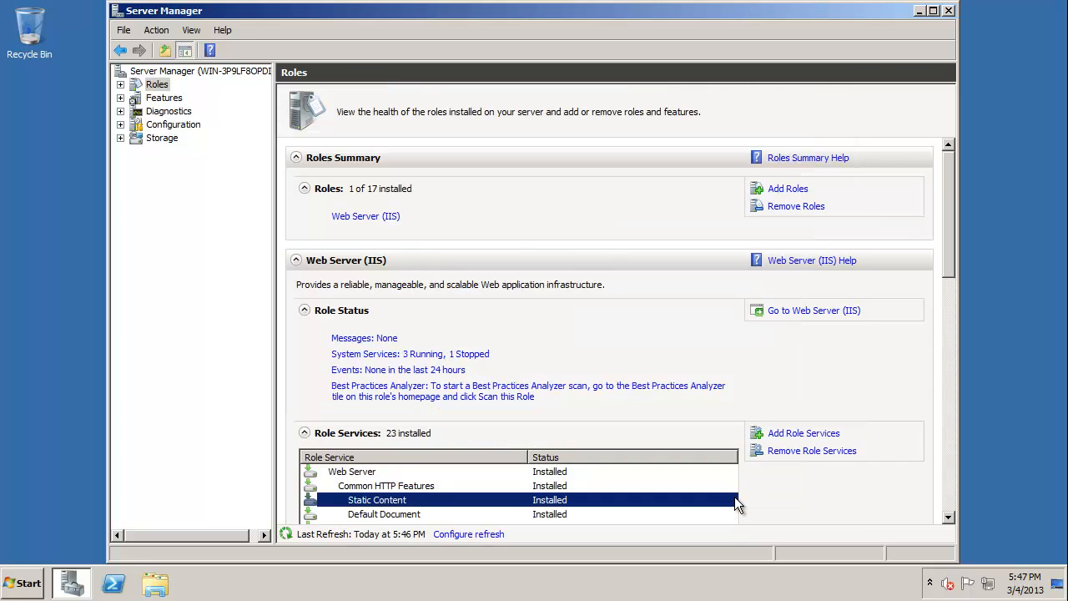
left_click(948, 12)
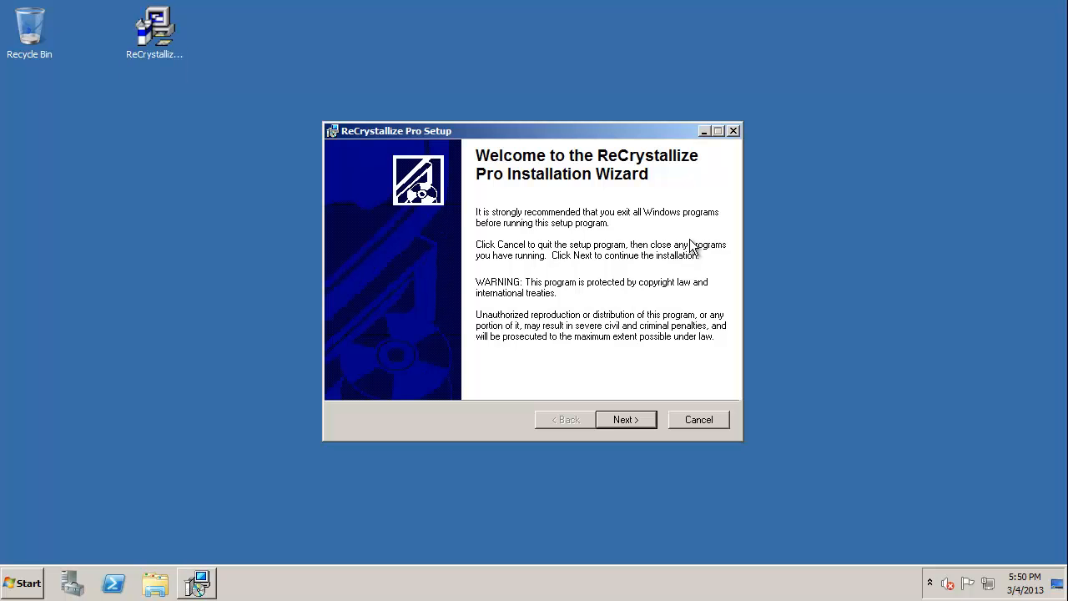
Accept the ReCrystallize Pro license agreement and enter the user's full name and the organization ReCrystallize.com LLC.
left_click(633, 421)
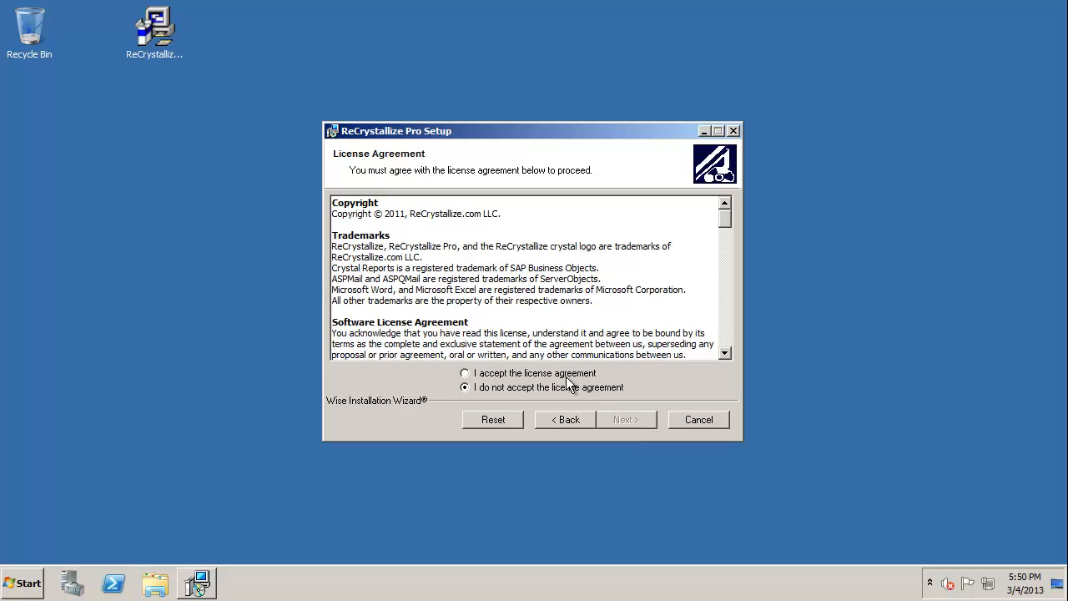
left_click(561, 374)
left_click(625, 422)
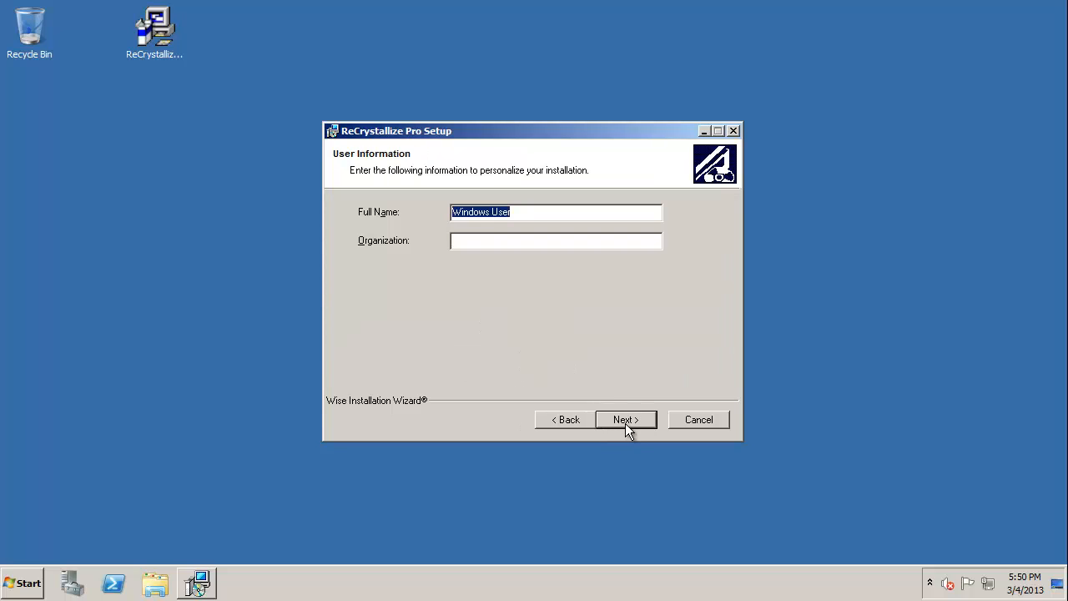
type("Arthu")
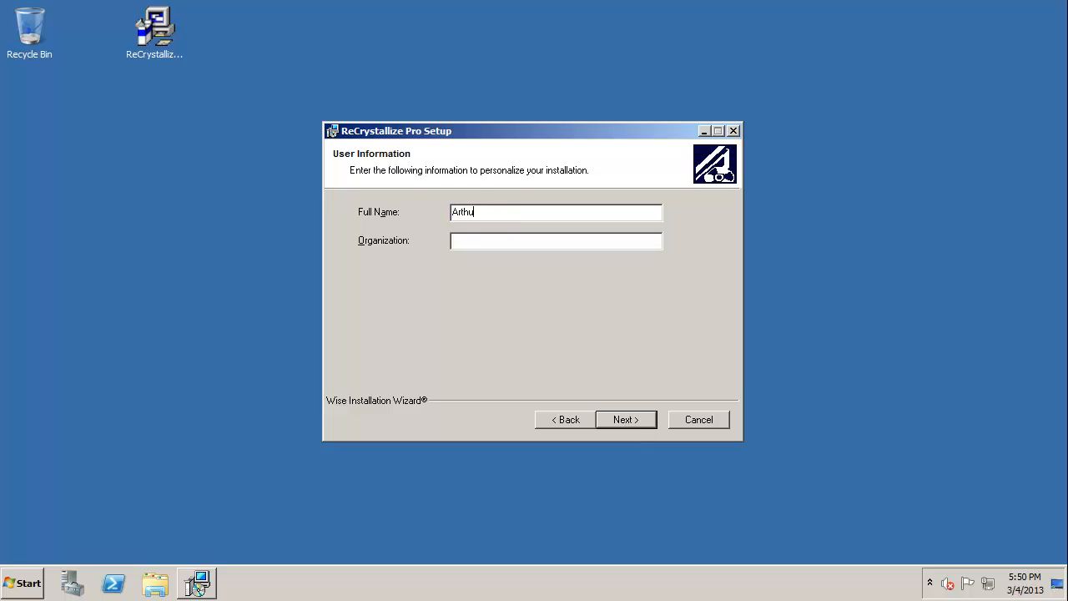
type("r DenReCrystallize.com LLC")
left_click(626, 420)
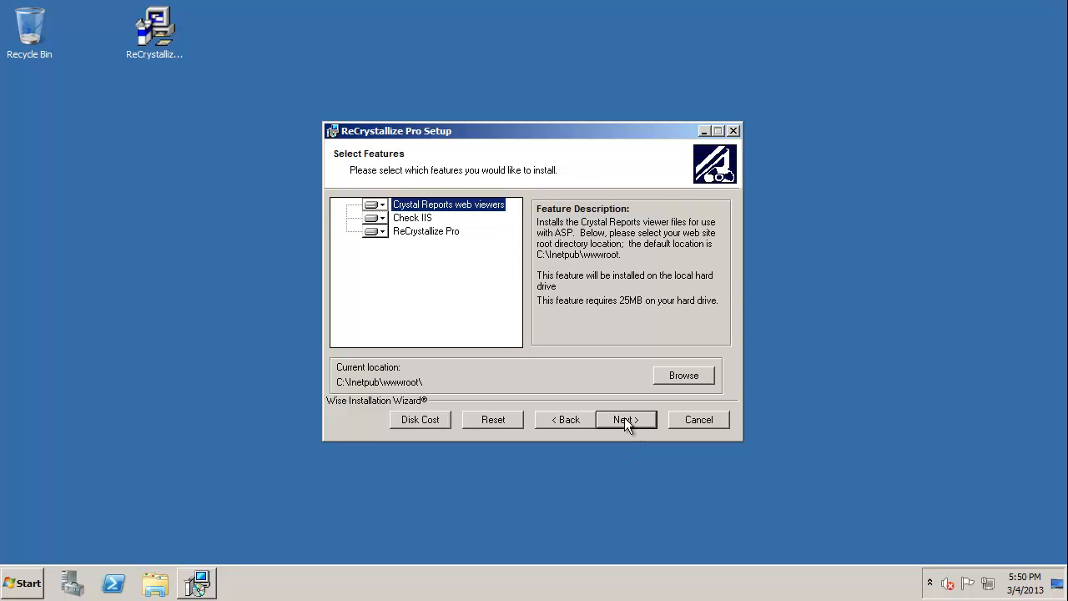
Install ReCrystallize Pro with the default features and location, and finish the setup.
left_click(624, 420)
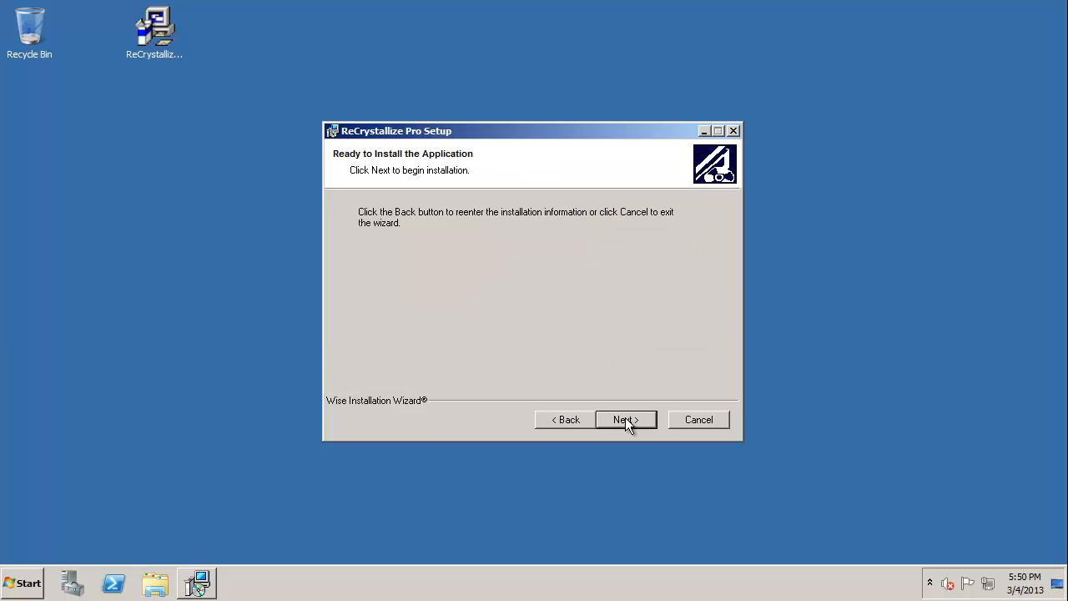
left_click(625, 419)
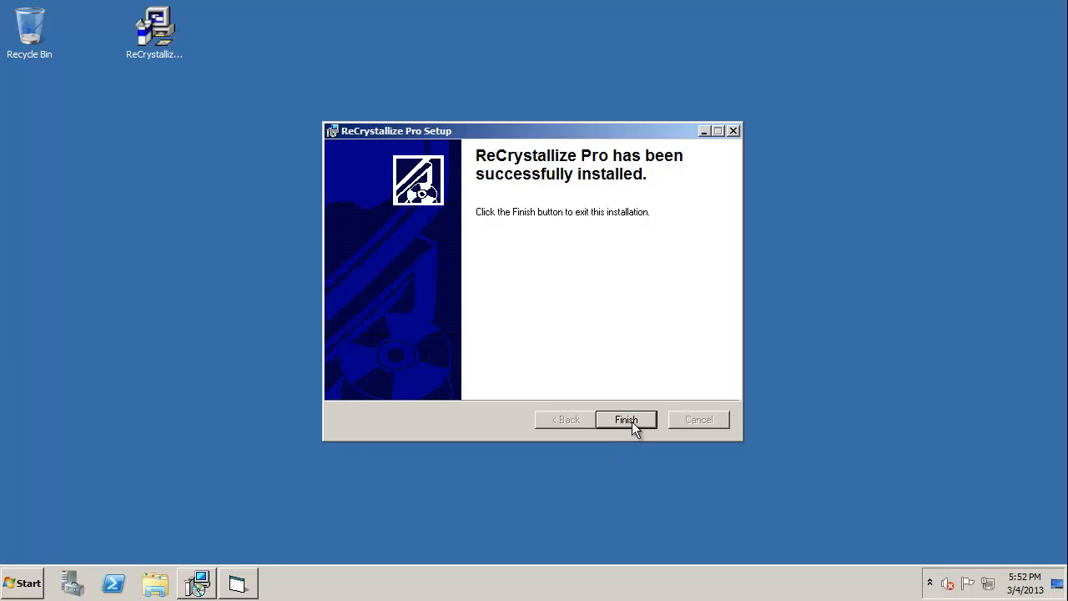
left_click(626, 420)
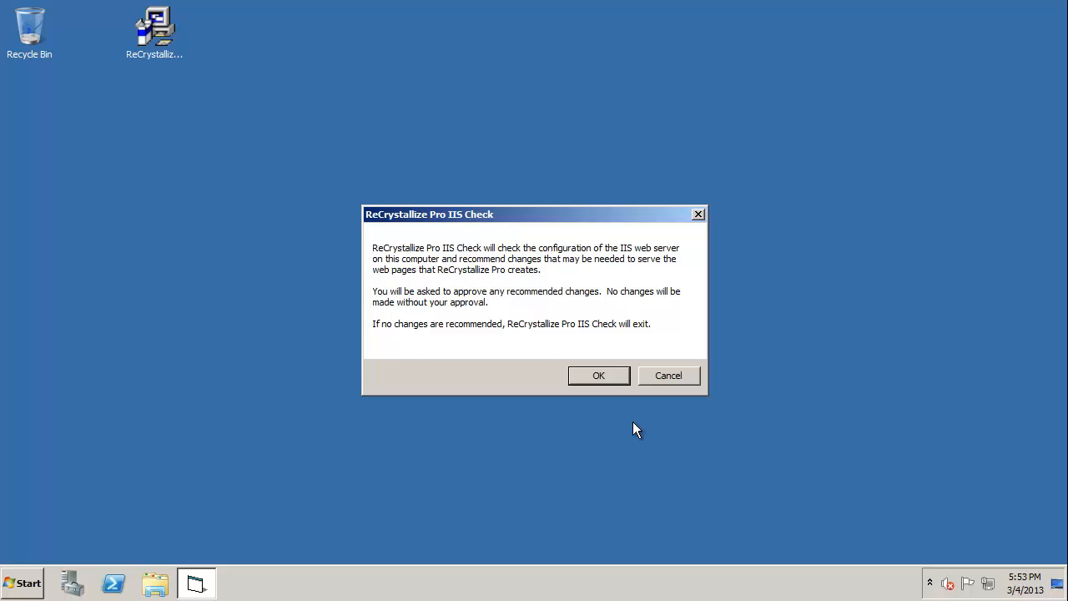
Run the ReCrystallize Pro IIS Check and approve enabling 32-bit application support in the IIS Default Application Pool.
left_click(612, 380)
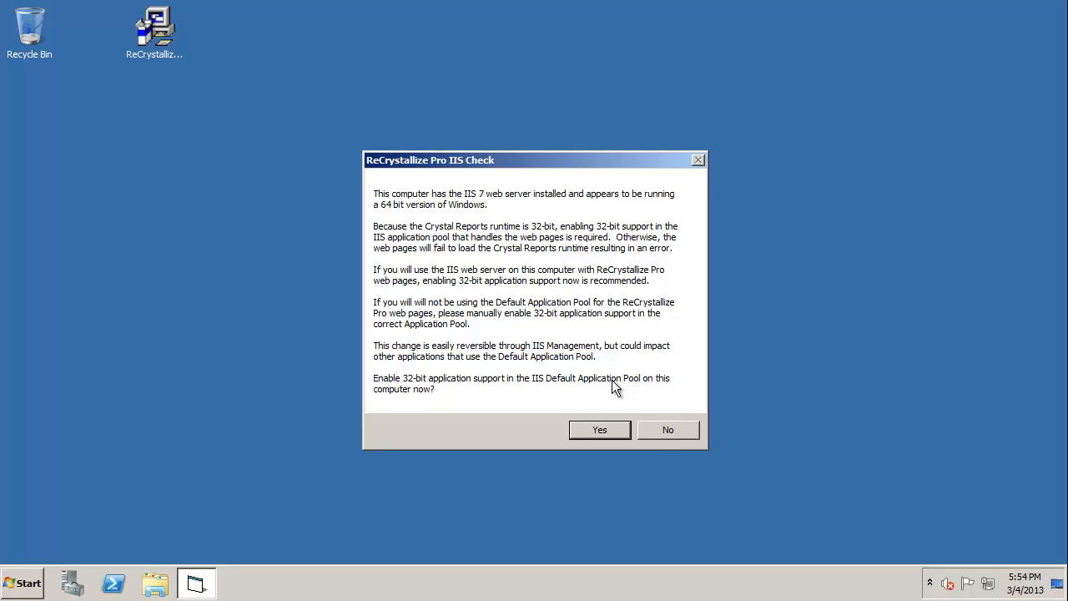
left_click(613, 431)
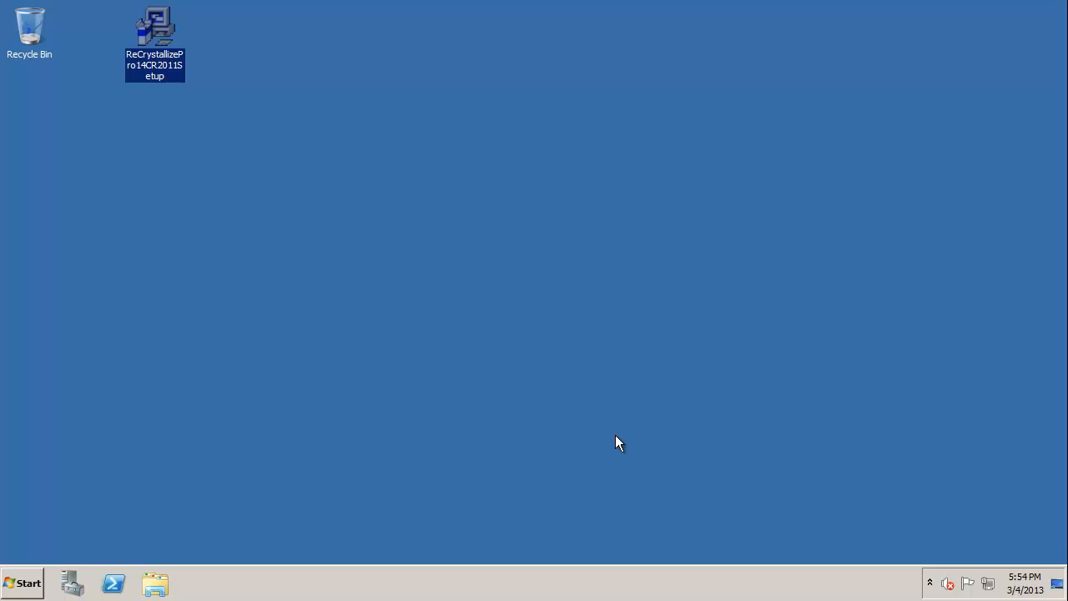
Open Internet Information Services (IIS) Manager and display the advanced settings of the DefaultAppPool application pool.
left_click(30, 583)
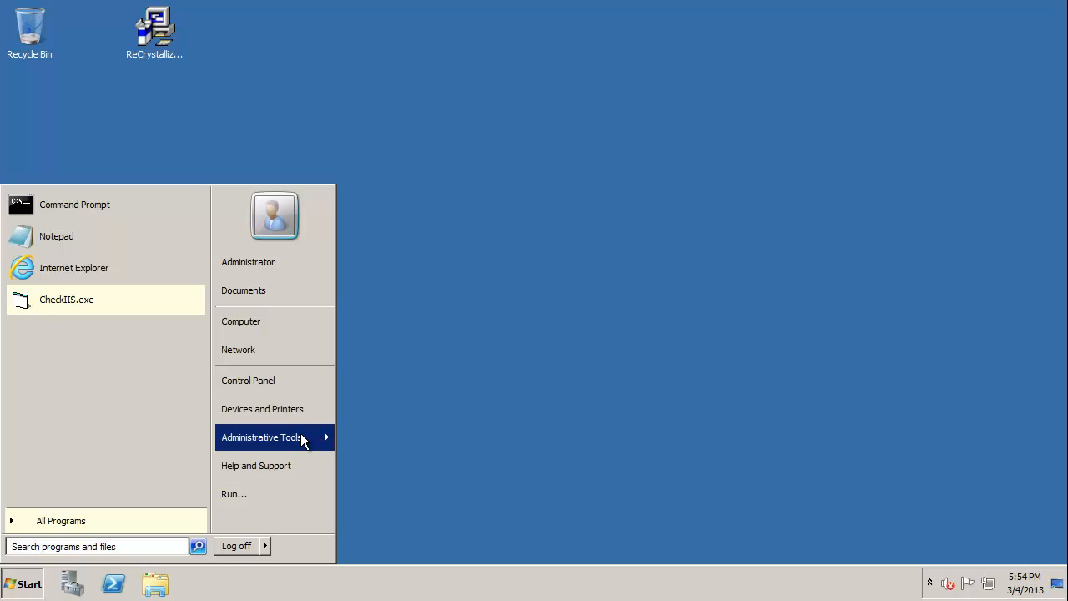
mouse_move(302, 439)
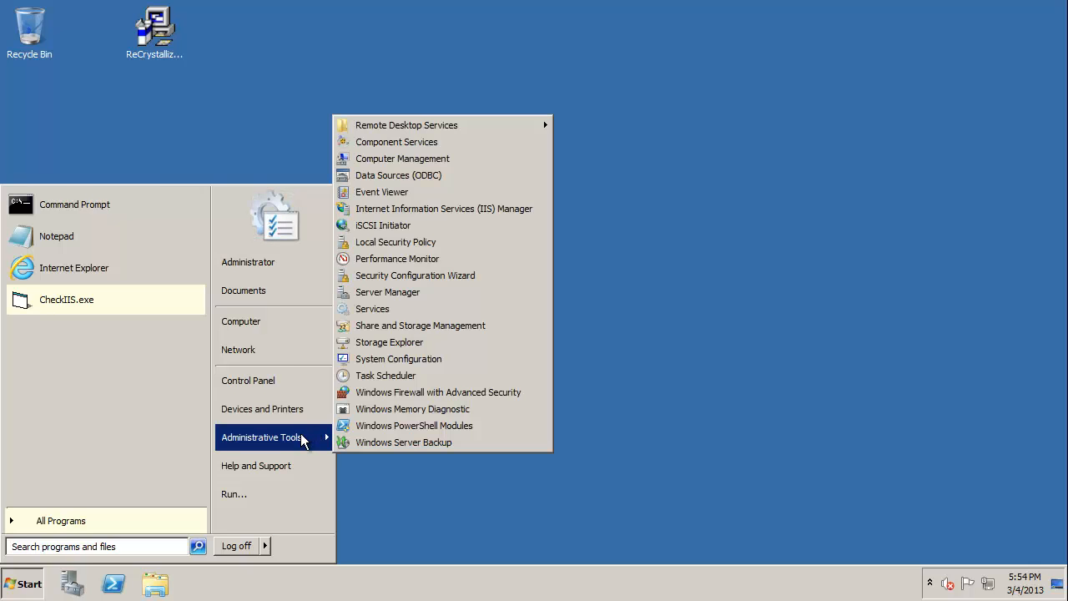
left_click(469, 210)
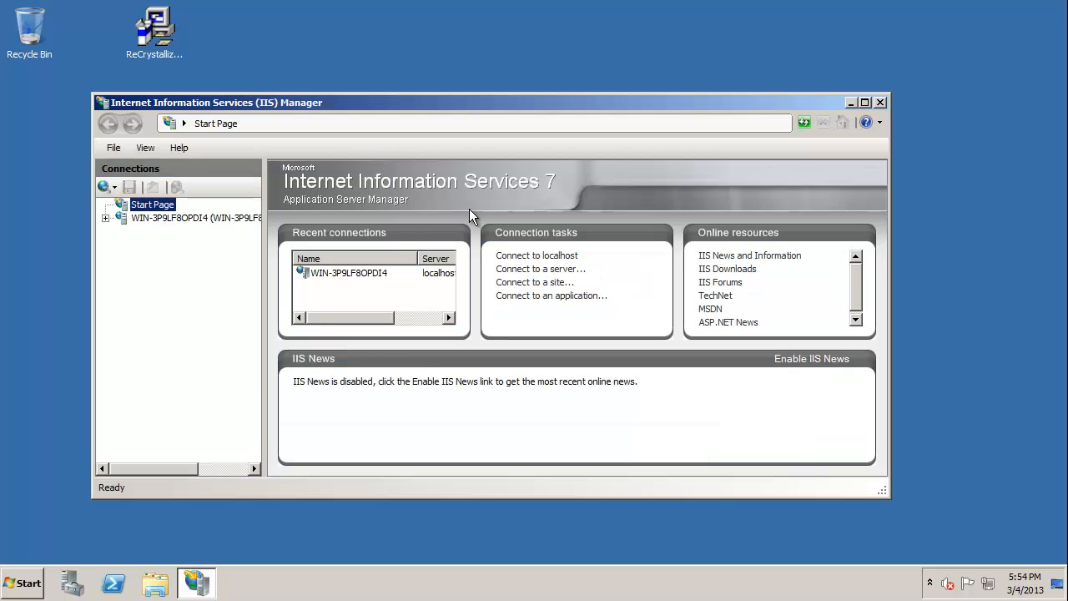
left_click(104, 217)
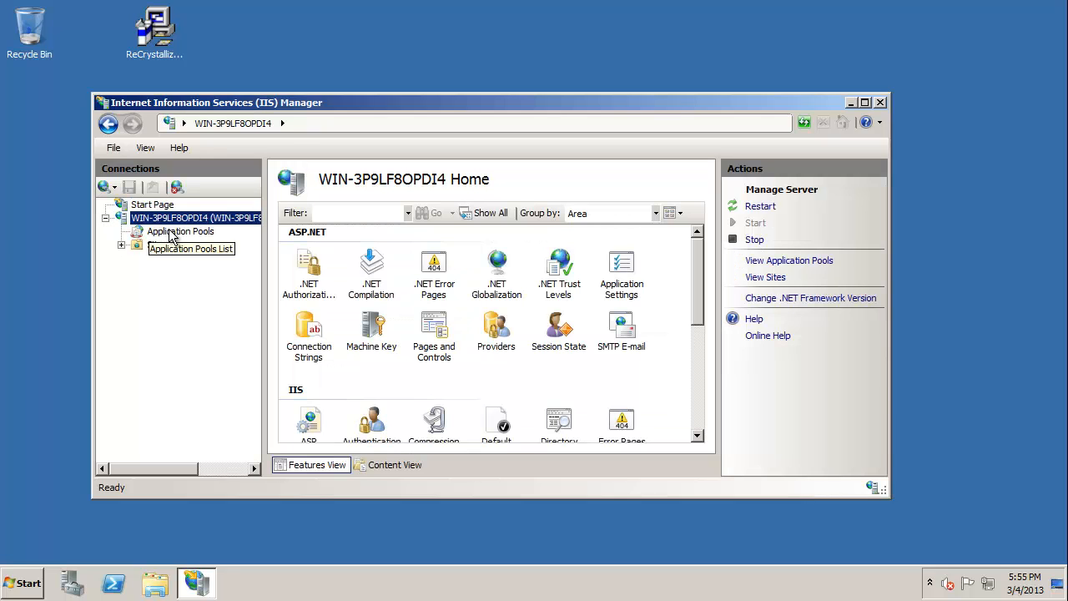
left_click(171, 232)
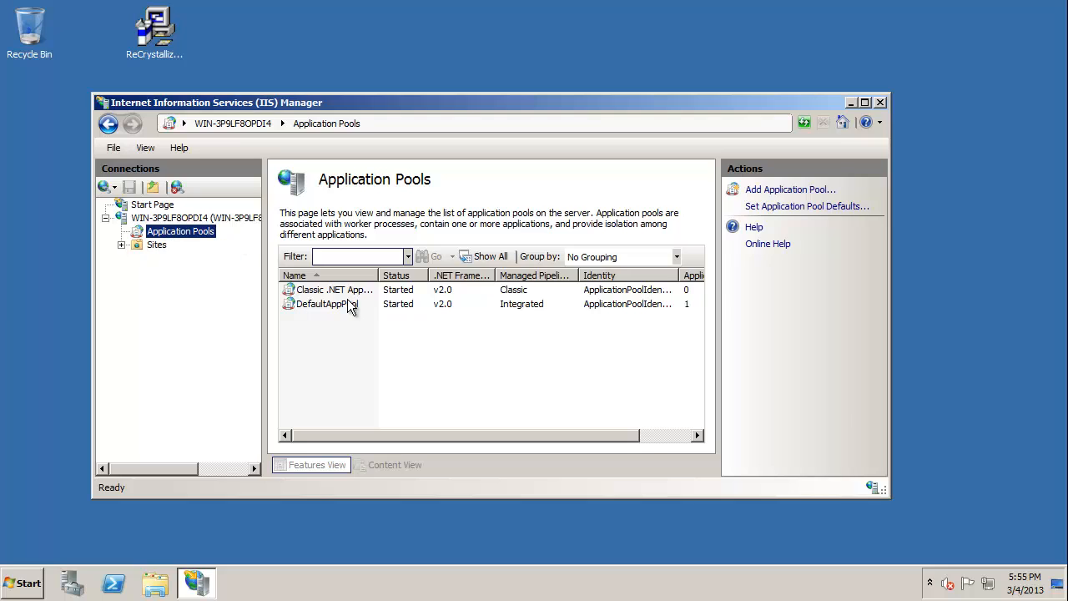
left_click(334, 305)
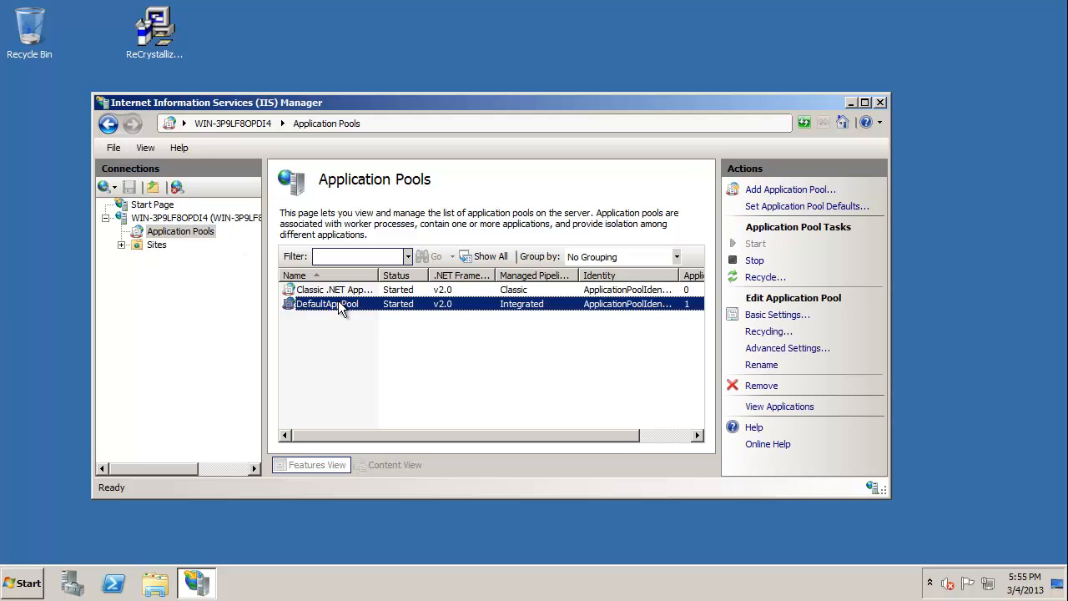
left_click(786, 348)
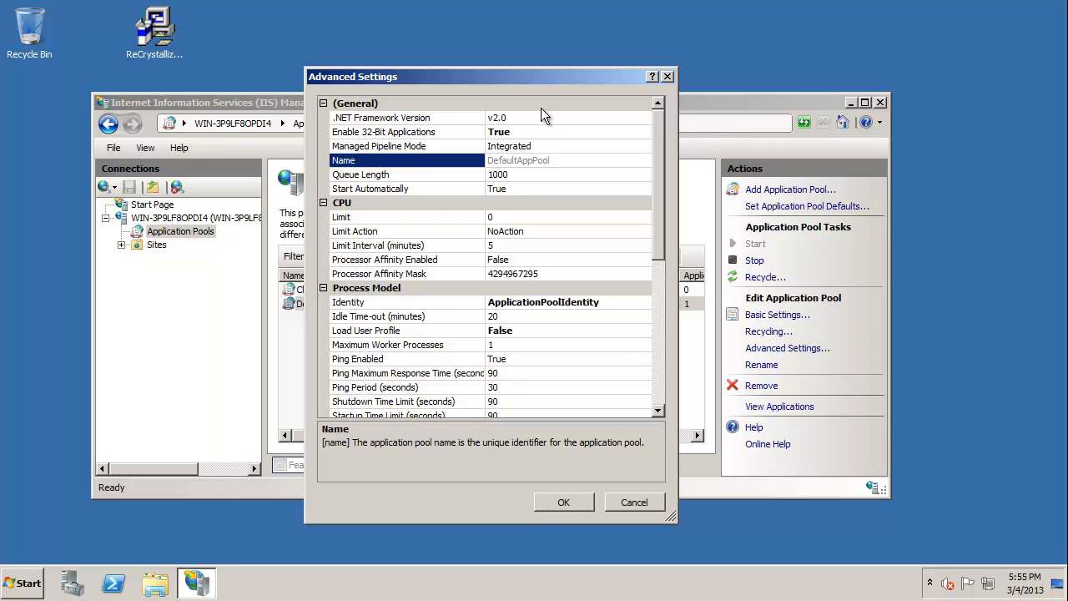
Check the Enable 32-Bit Applications setting of DefaultAppPool and its options, then close the settings without changes and exit IIS Manager.
left_click(399, 133)
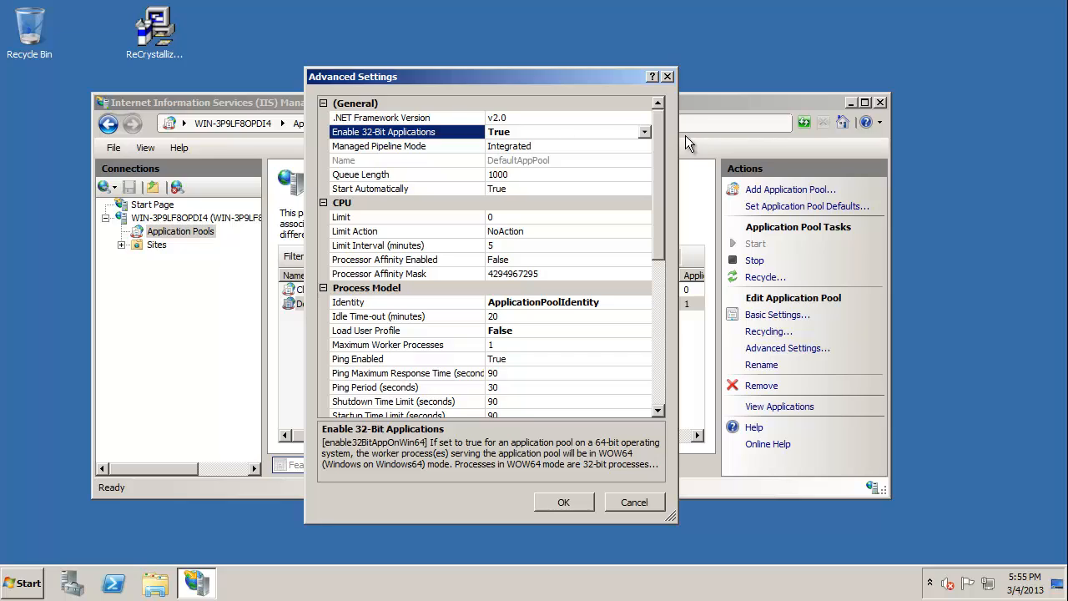
left_click(645, 132)
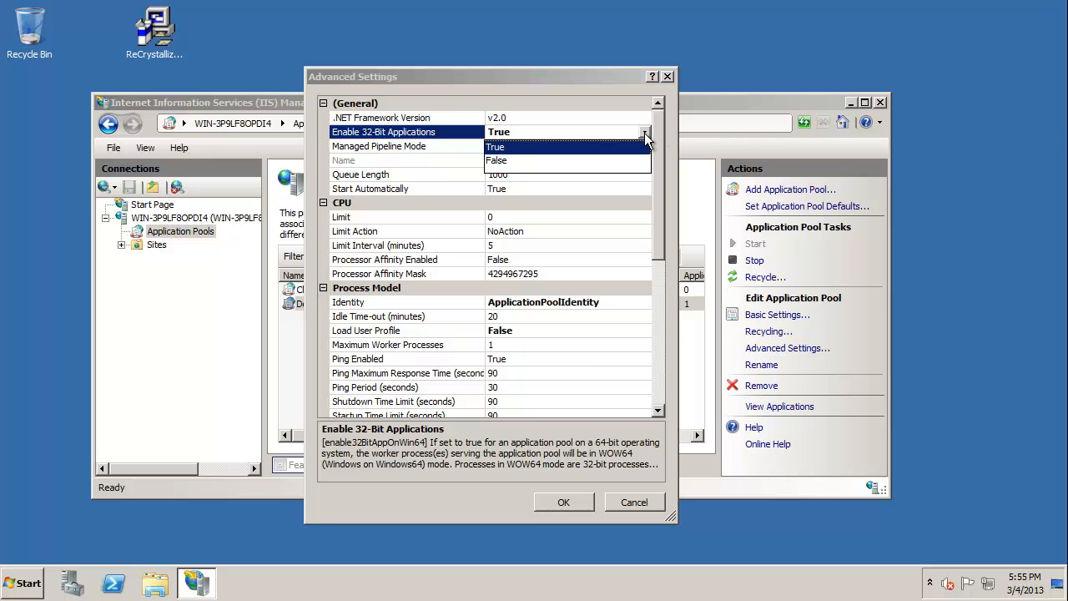
left_click(674, 133)
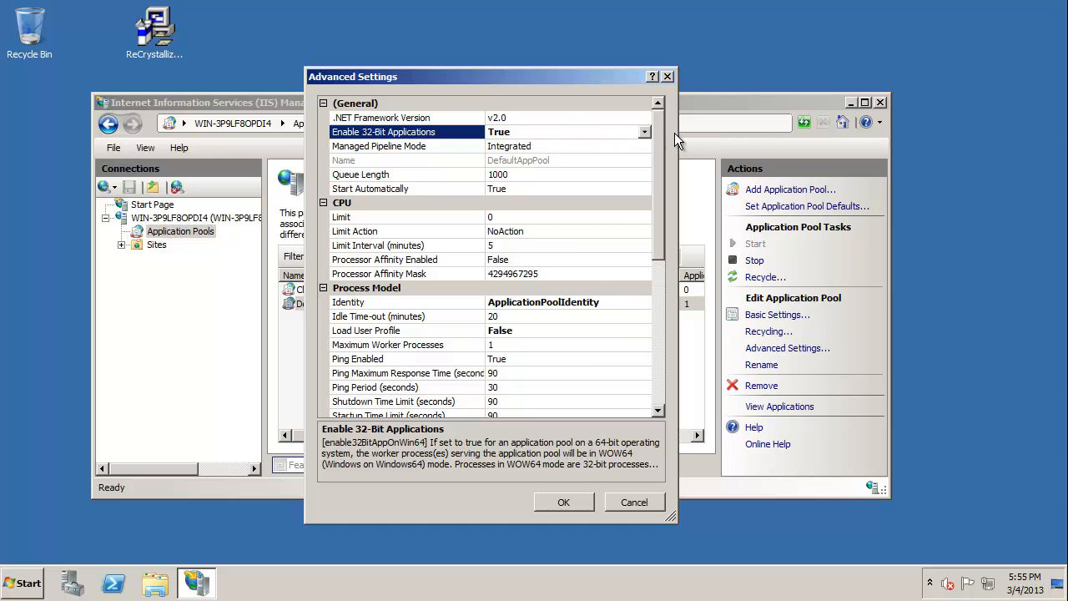
left_click(636, 501)
left_click(880, 103)
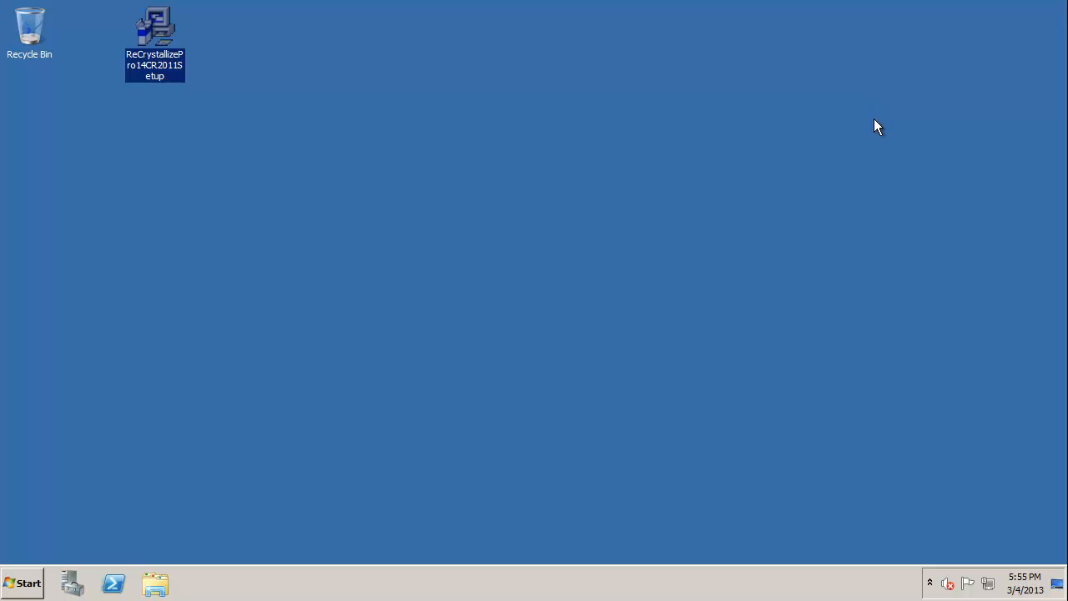
Launch ReCrystallize Pro from its installed program folder and start it in evaluation mode.
left_click(35, 591)
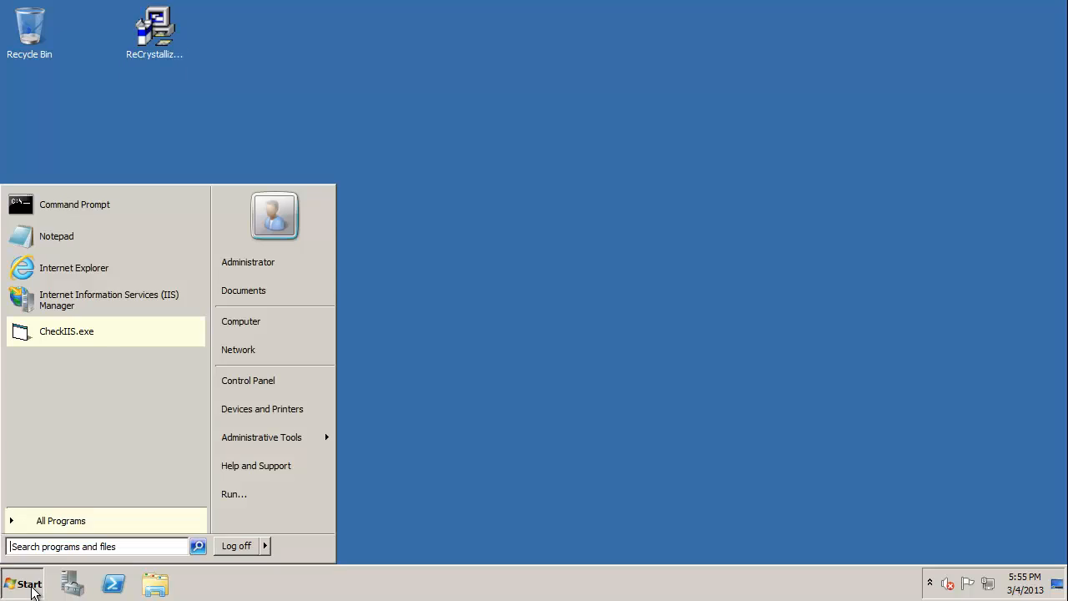
left_click(60, 521)
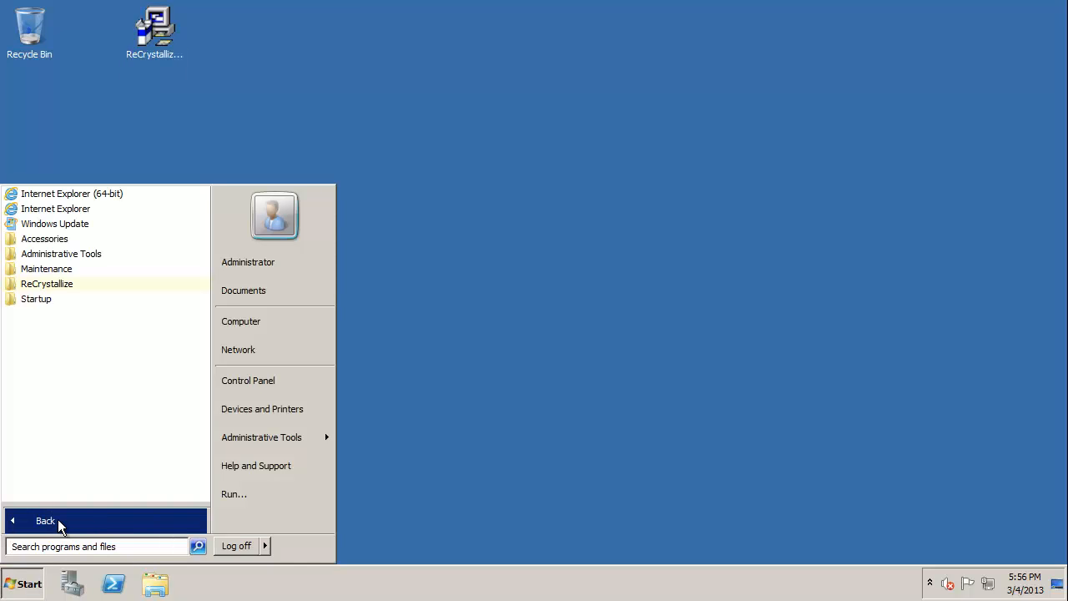
left_click(57, 285)
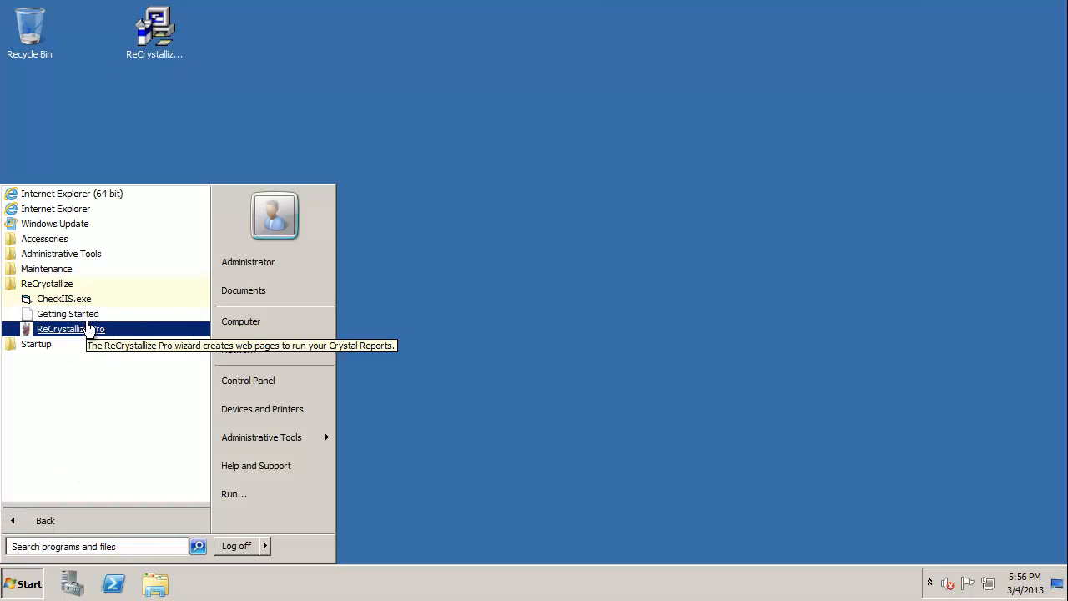
left_click(87, 328)
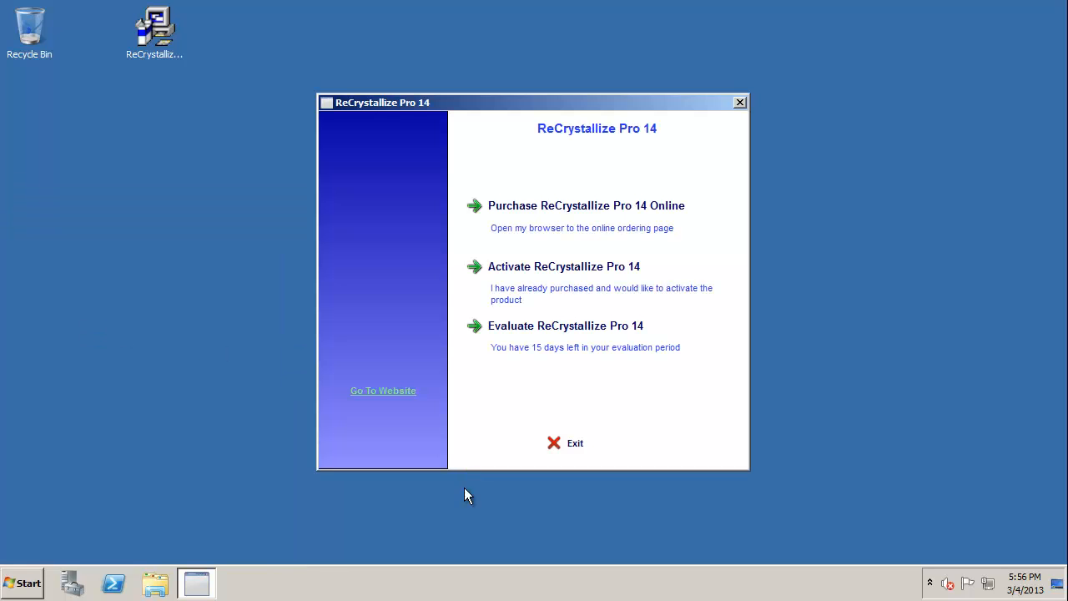
left_click(534, 328)
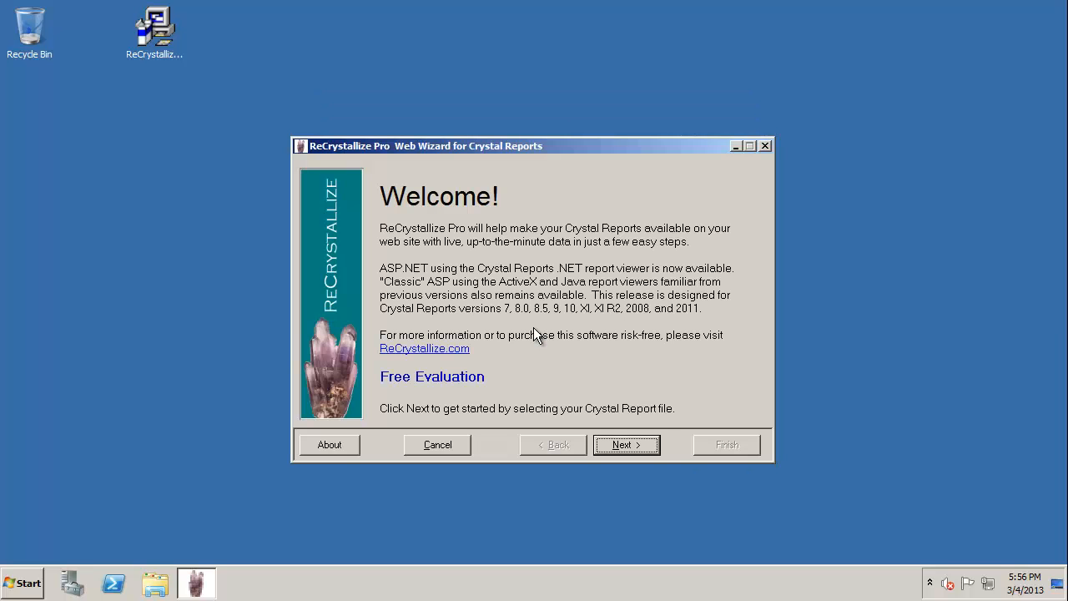